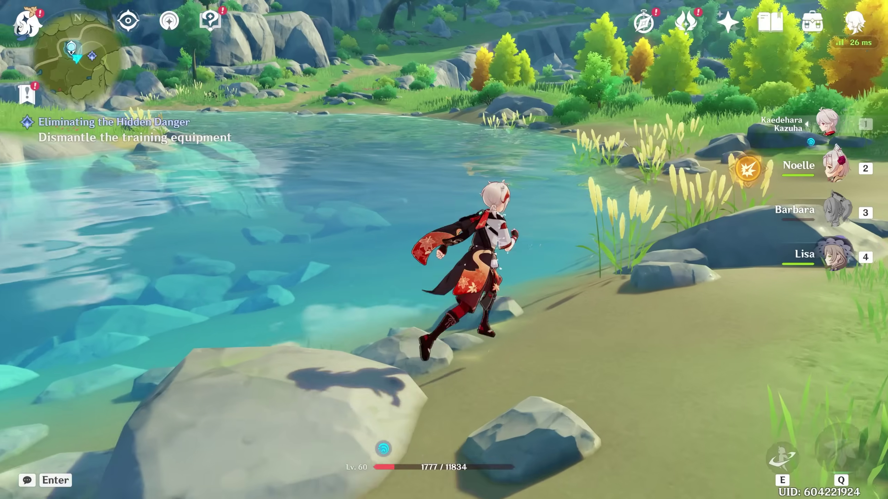
Open the project from the Games templates and bring up the AnimeWater2 material graph
key("w")
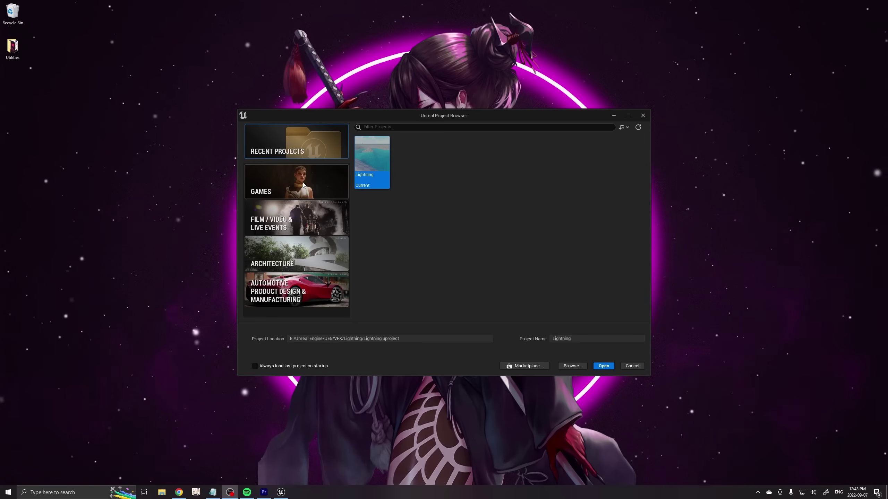
left_click(304, 186)
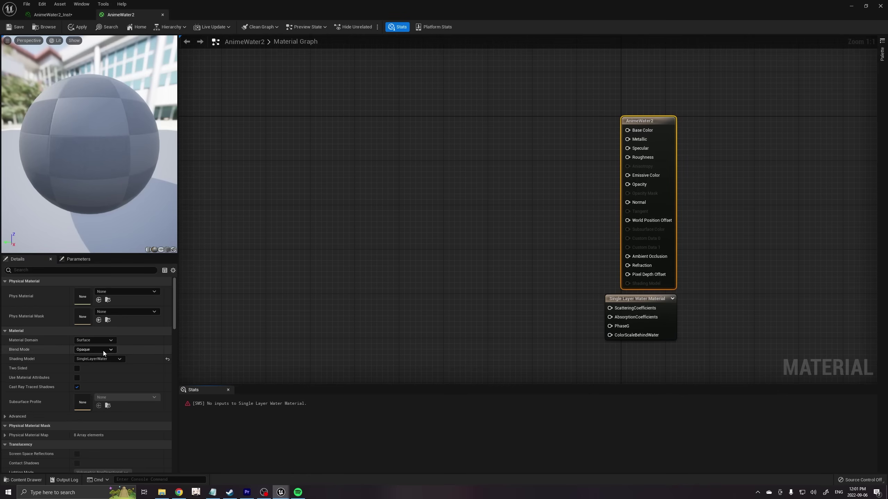
Keep the AnimeWater2 Blend Mode Opaque and set its Shading Model to SingleLayerWater
left_click(103, 350)
left_click(266, 388)
left_click(269, 391)
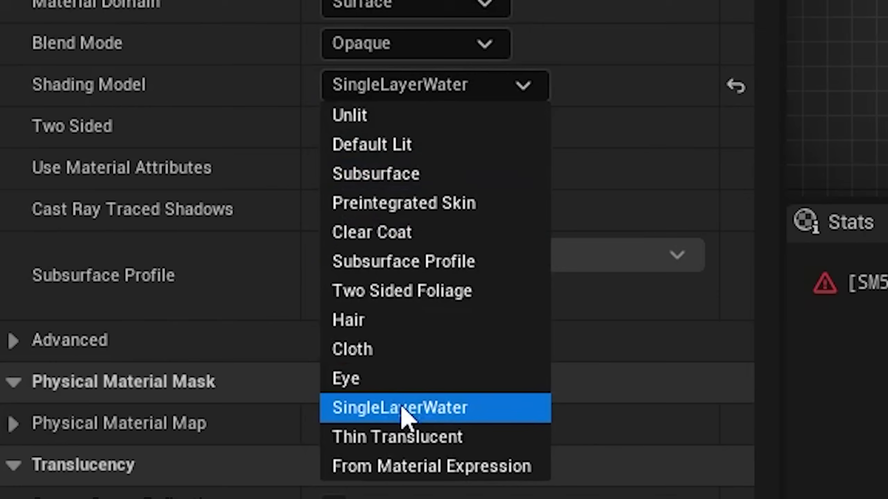
left_click(405, 412)
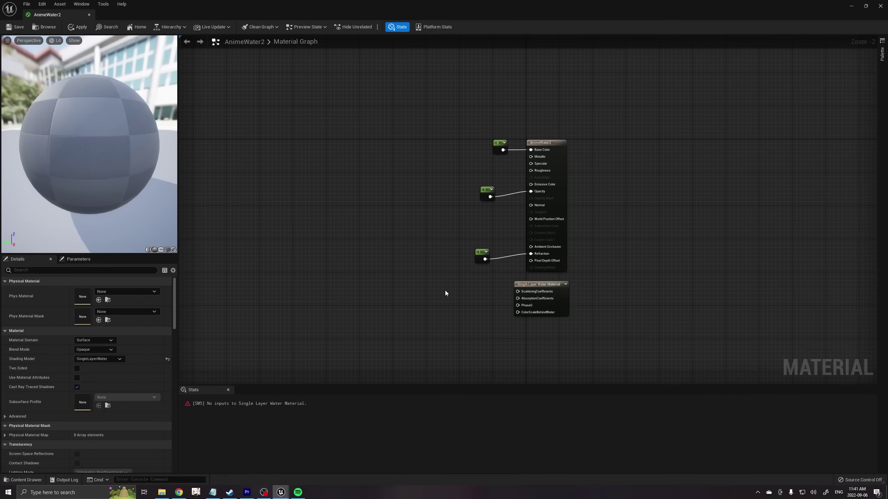
Add an orange (1, 0.0615, 0) Constant3Vector and wire it into AbsorptionCoefficients
left_click(445, 290)
double_click(457, 305)
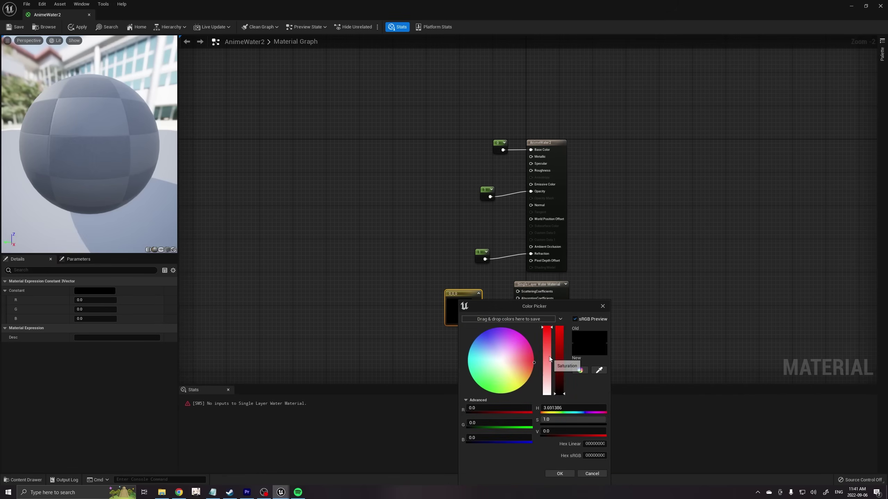
left_click(564, 474)
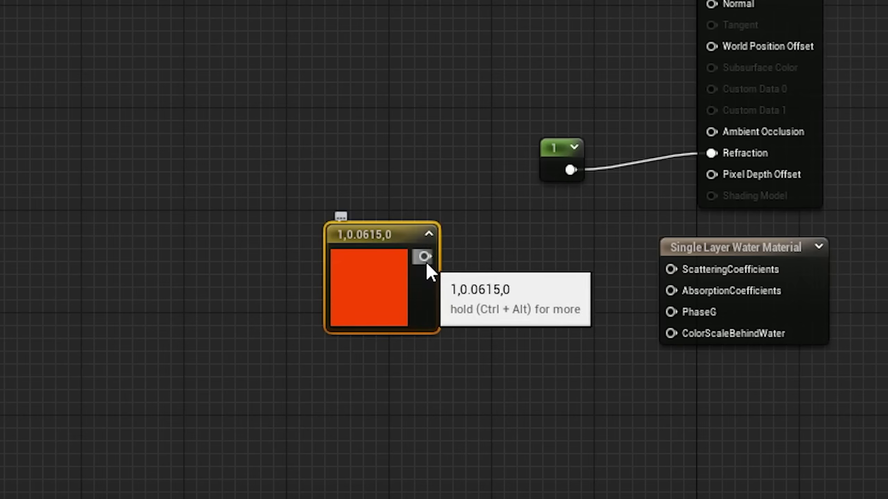
left_click_drag(437, 287, 519, 300)
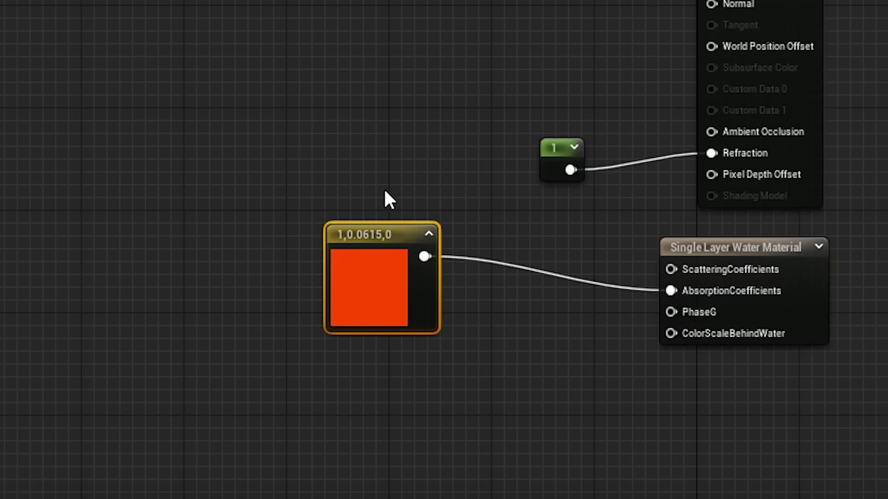
left_click_drag(372, 236, 424, 249)
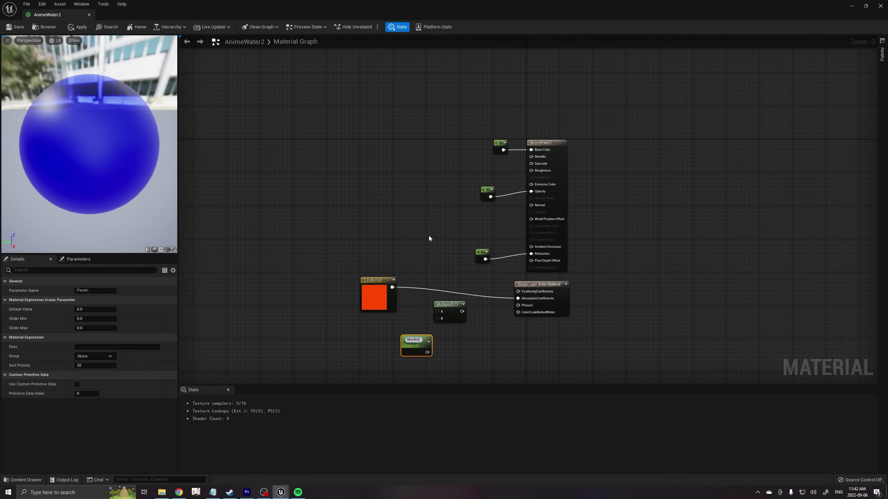
Name the scalar parameter Murkiness and multiply AbsorbColor by it in the absorption chain
type("ess")
key("Return")
left_click_drag(392, 288, 440, 314)
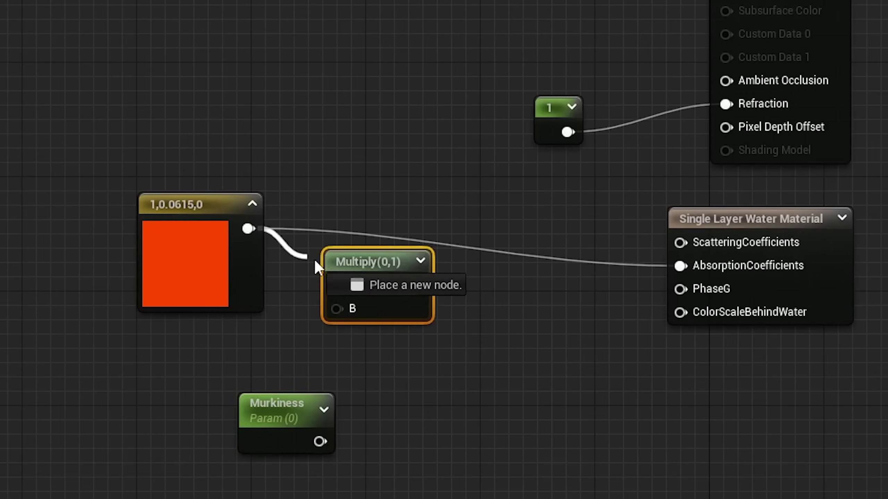
left_click_drag(332, 431, 339, 316)
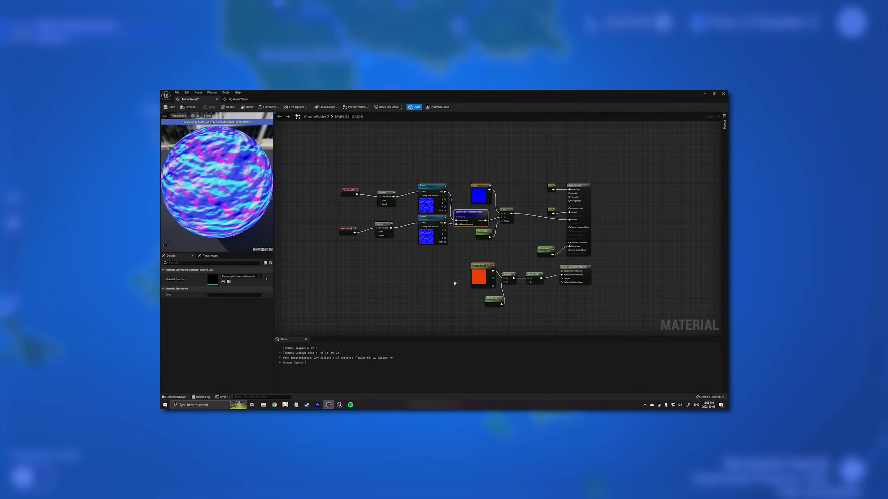
left_click(376, 273)
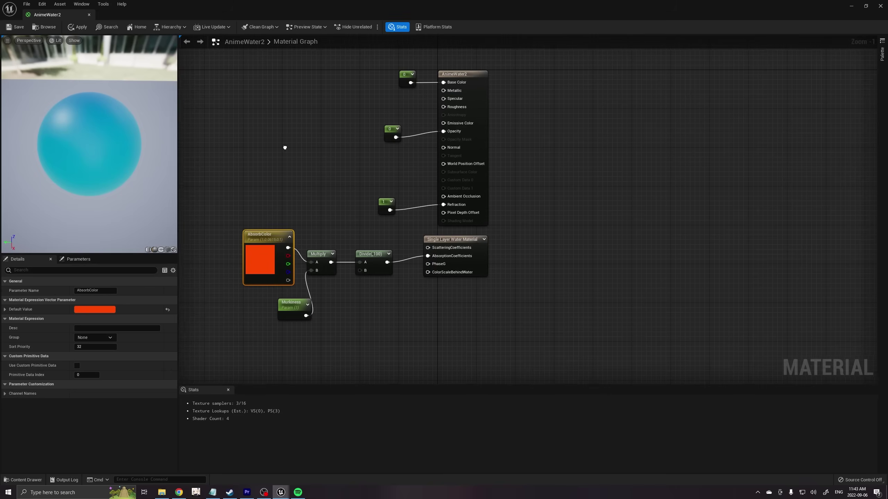
right_click_drag(283, 145, 341, 184)
Add Texture Samples using the water normal texture and place a Panner beside them
left_click(384, 245)
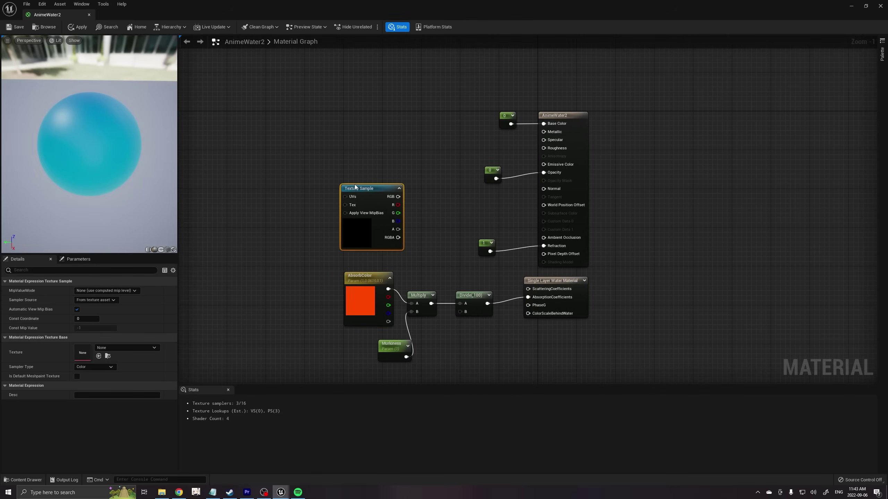
left_click_drag(360, 186, 294, 114)
left_click(127, 347)
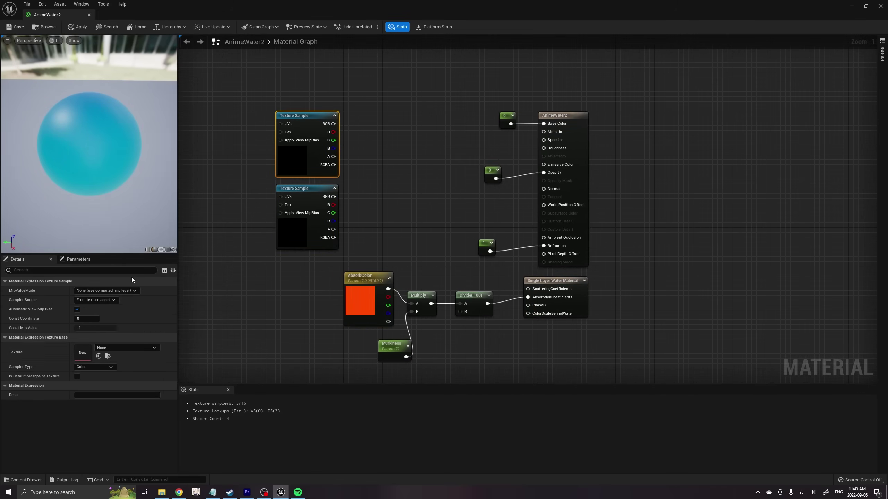
left_click(127, 348)
left_click(138, 275)
left_click(247, 175)
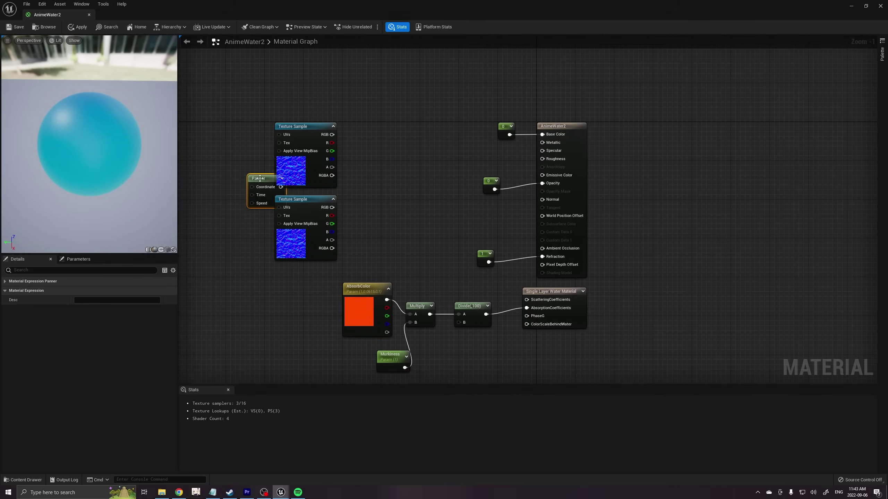
left_click_drag(284, 188, 260, 152)
key("ctrl+z")
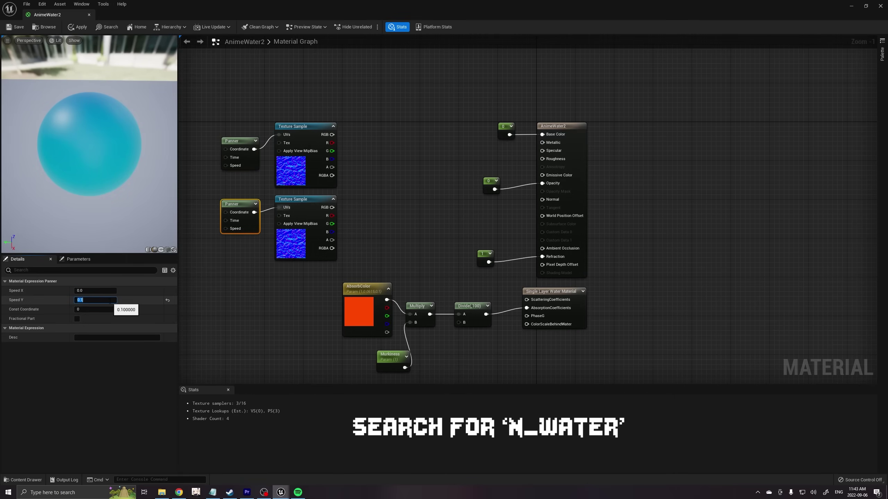
Blend both sample normals with BlendAngleCorrectedNormals into Normal and select the Wave Size parameter
left_click_drag(332, 134, 356, 169)
type("blendangle")
key("Return")
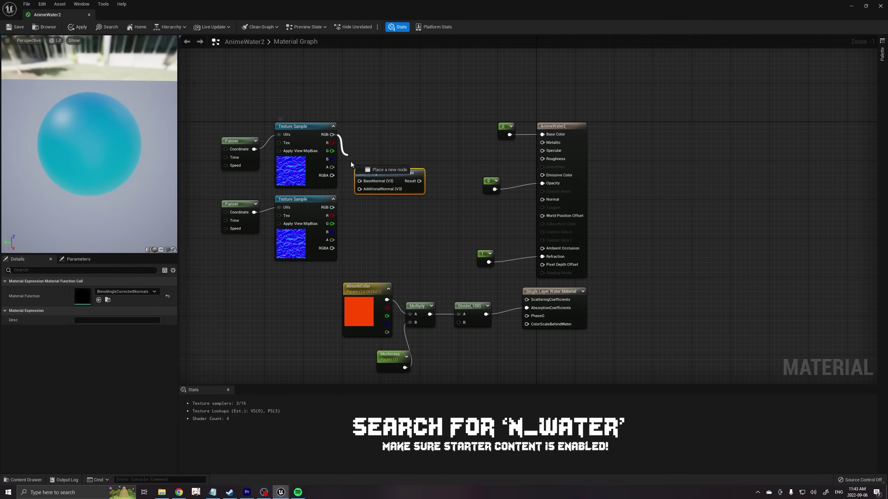
left_click_drag(332, 207, 359, 189)
right_click_drag(404, 141, 394, 153)
left_click_drag(408, 193, 531, 211)
left_click_drag(478, 192, 493, 186)
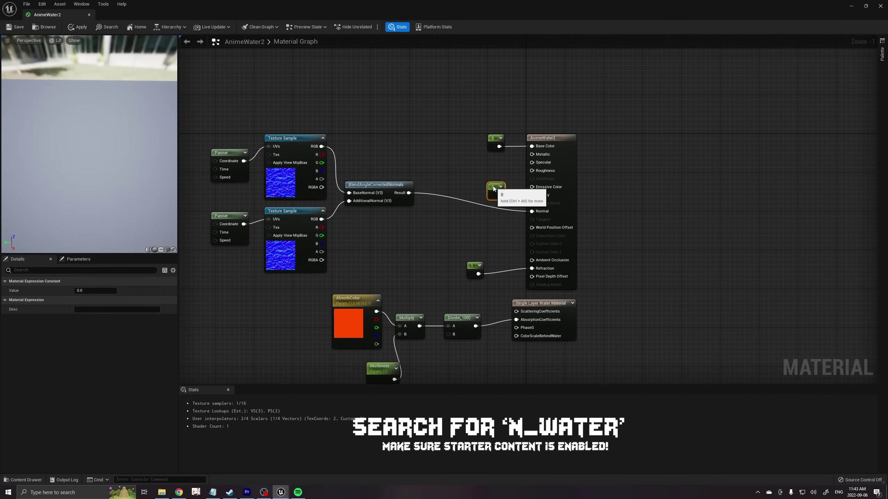
left_click_drag(87, 122, 107, 154)
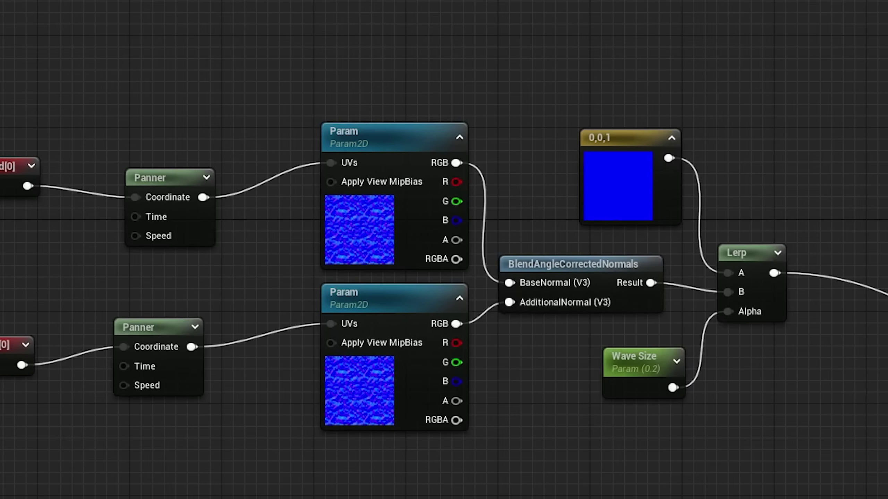
left_click(644, 362)
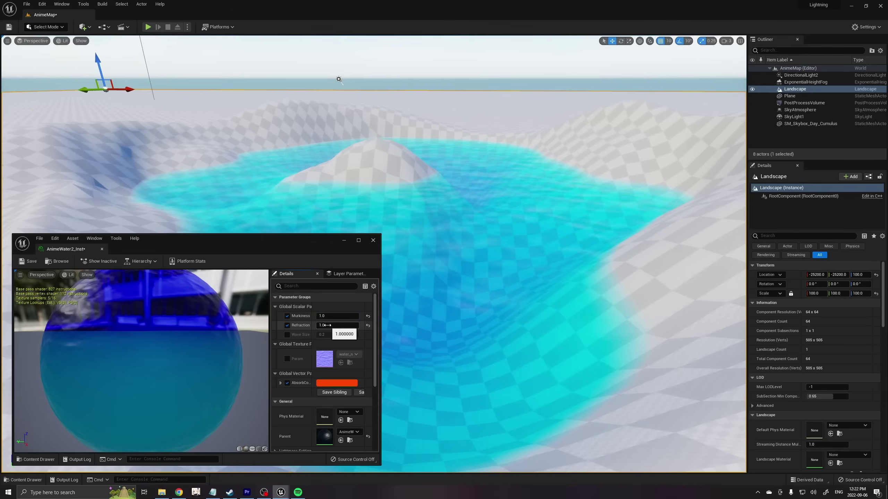
Nudge Refraction just above 1.0, then fly the viewport close to the water plane and cube
left_click_drag(325, 325, 330, 325)
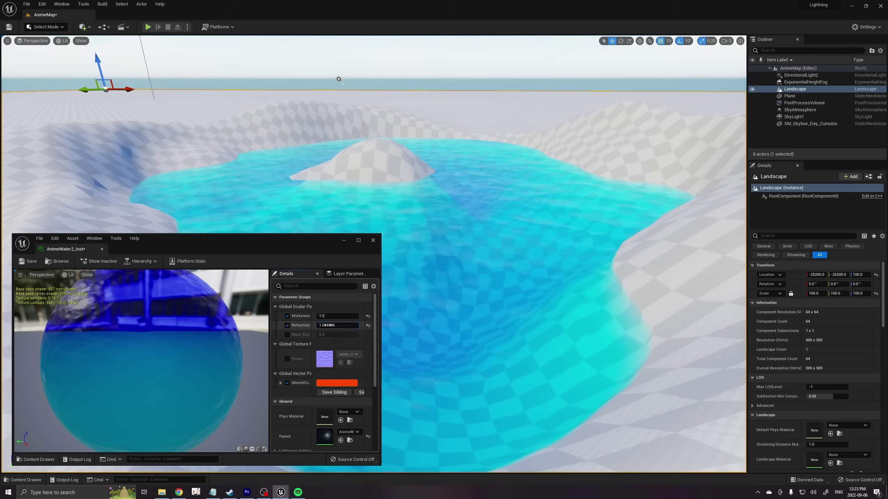
right_click_drag(329, 196, 419, 308)
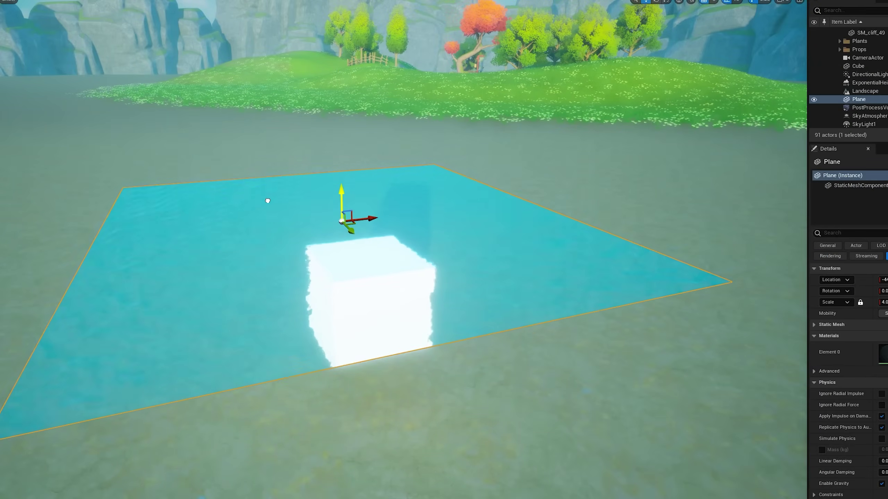
key("w")
right_click_drag(326, 230, 300, 226)
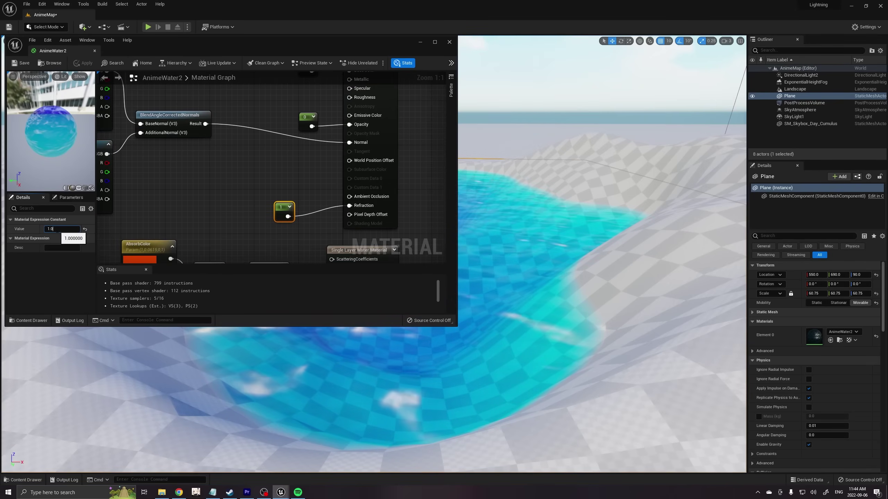
Set the refraction constant to 1.02, convert it to a Refraction parameter, and save
type("2")
key("Return")
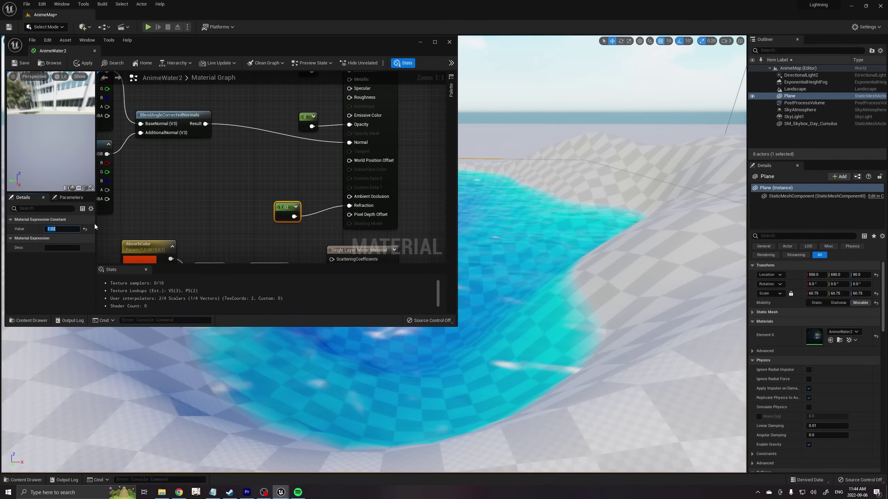
right_click(284, 209)
left_click(418, 300)
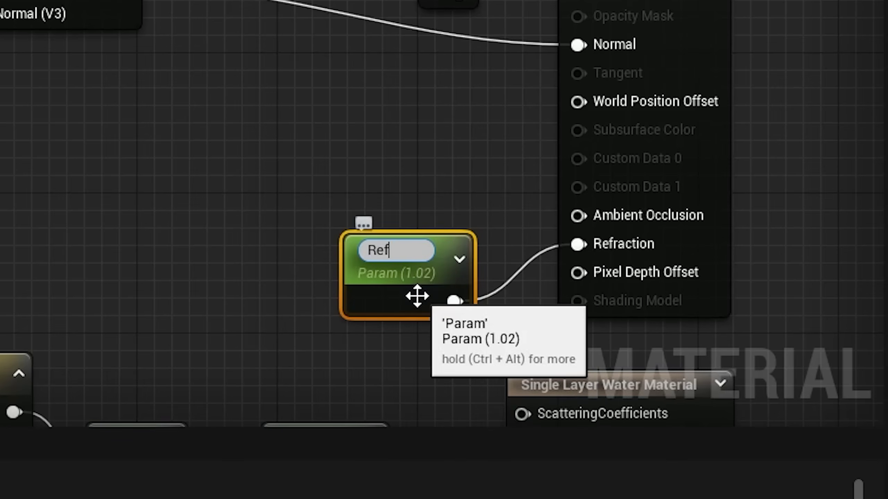
key("ctrl+s")
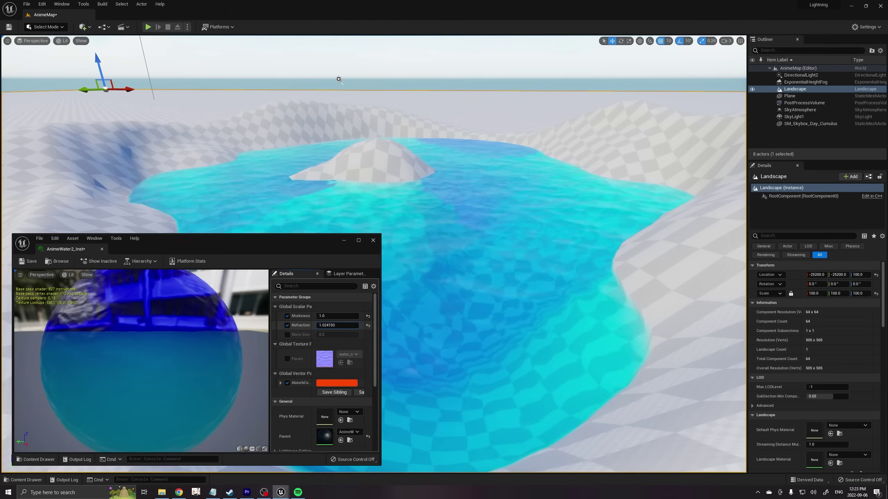
Set the material instance's Refraction to 1.03 while inspecting the water
left_click_drag(337, 326, 327, 326)
right_click_drag(339, 80, 377, 68)
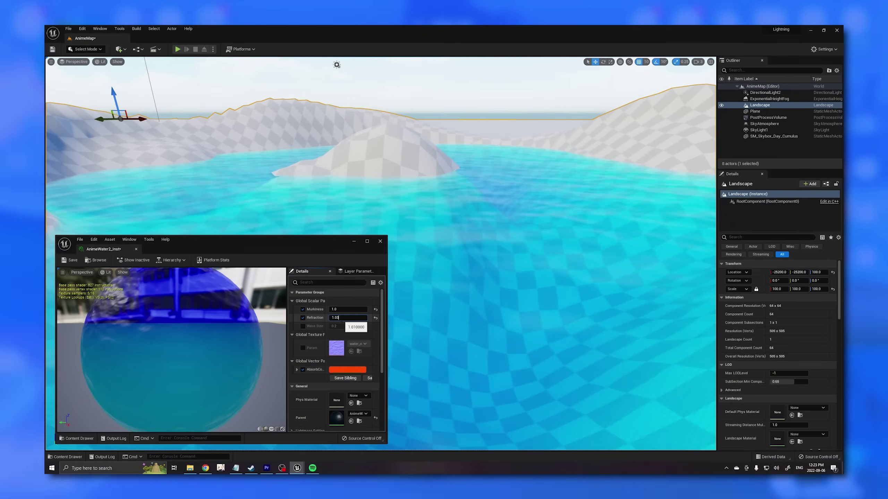
key("Return")
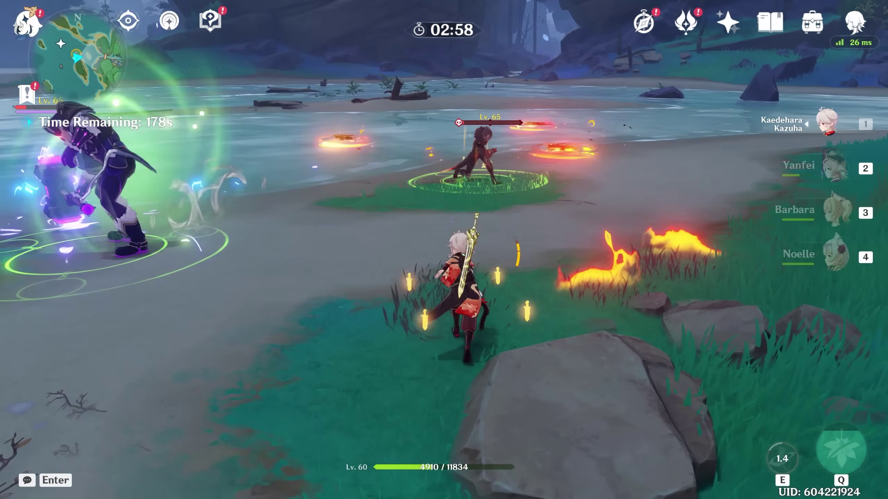
Cast Yanfei's and Kazuha's skills on the enemies, then view the A Gentleman Strikes in Broad Daylight quest
key("2")
key("e")
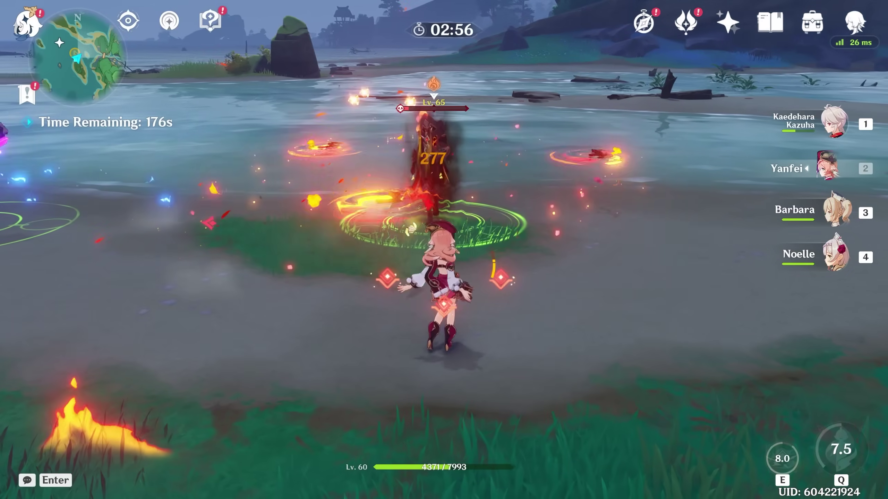
key("1")
key("e")
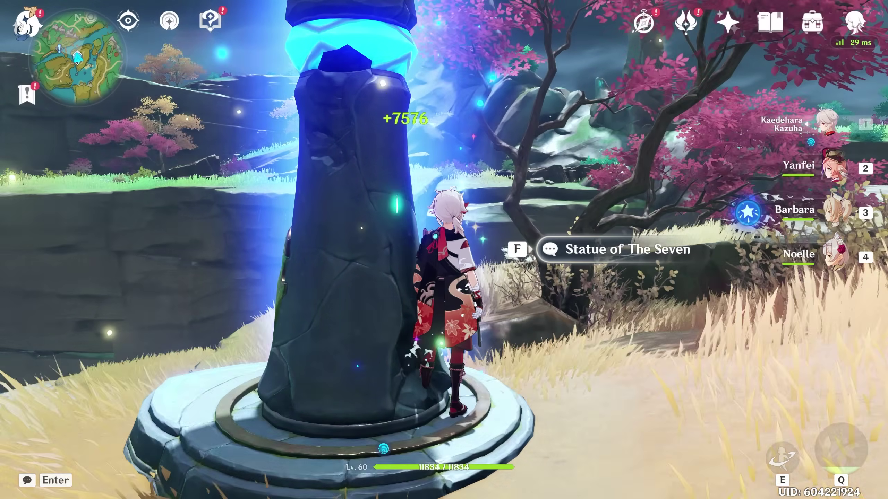
key("m")
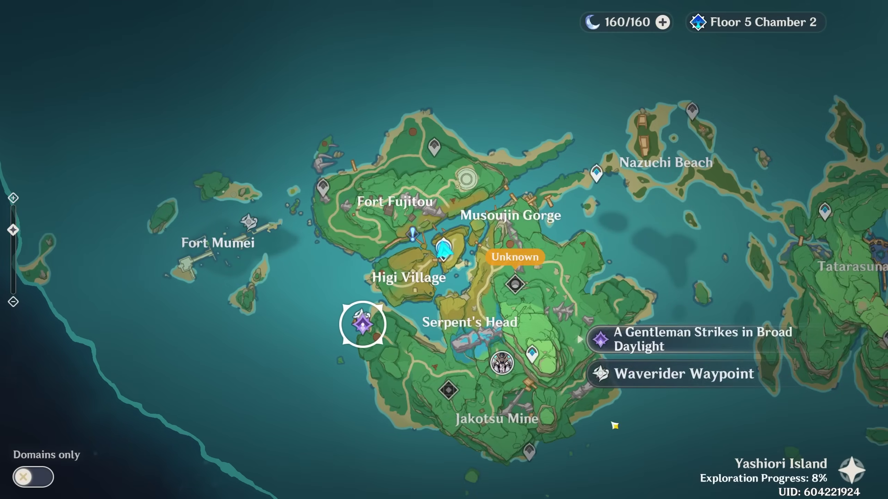
left_click(657, 340)
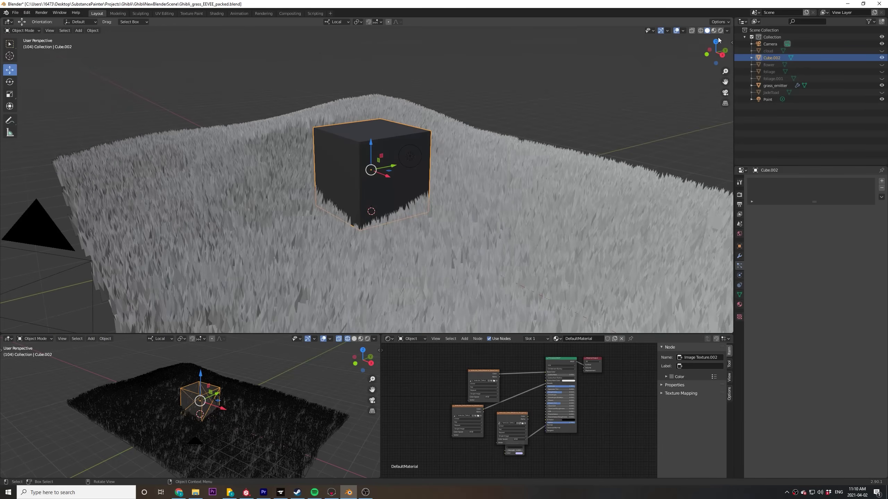
Show the grass in Material Preview, the rocks in Rendered shading, and select rock WIP.005
left_click(714, 30)
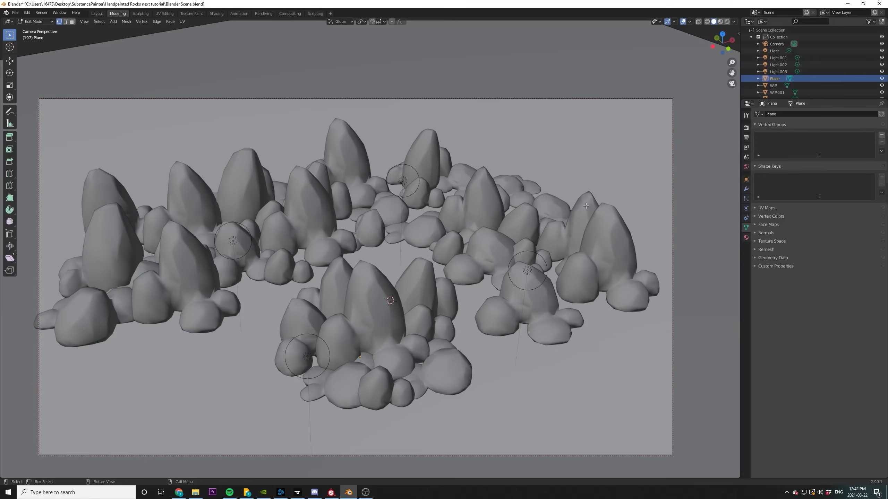
left_click(727, 22)
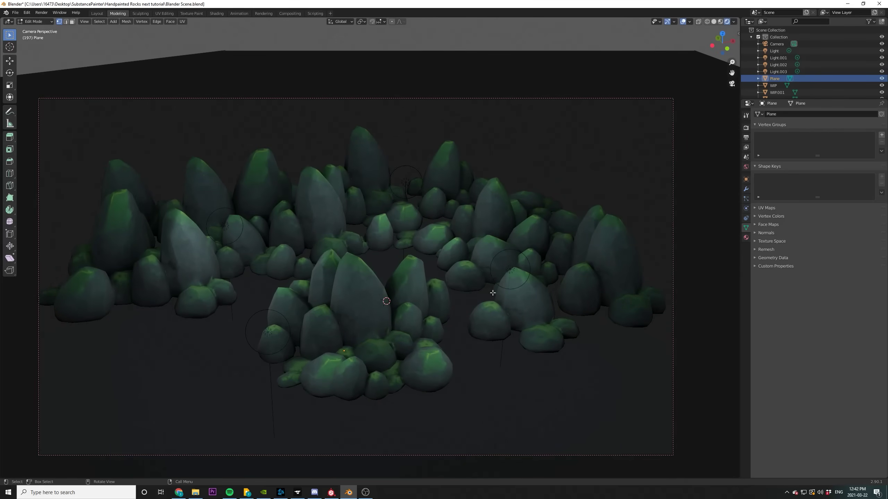
key("Tab")
left_click(359, 299)
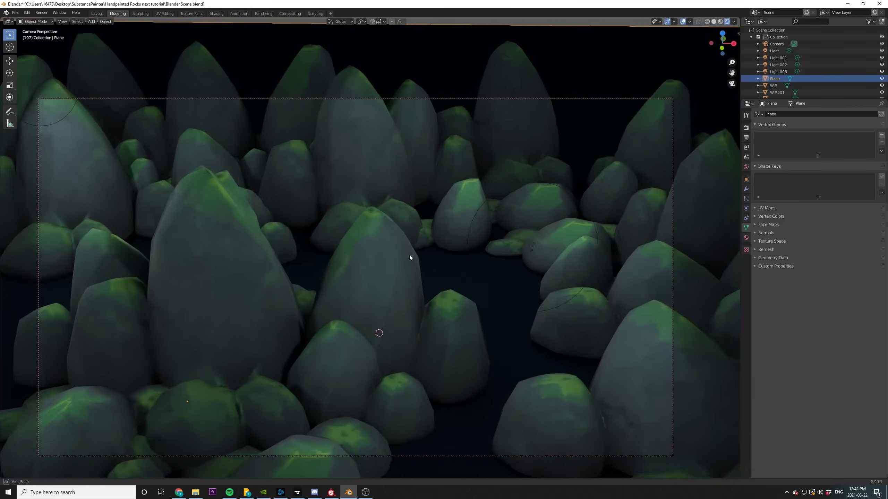